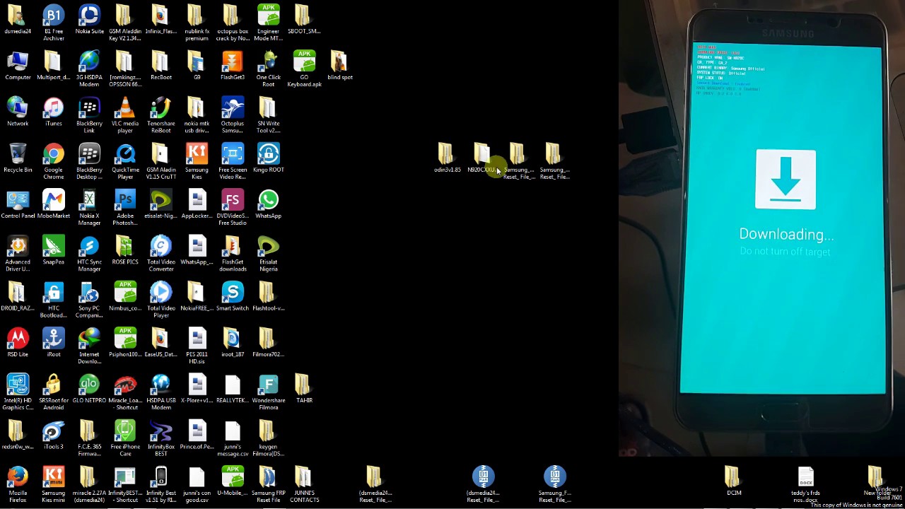
Step: Inspect the desktop's odin3v1.85, N920C firmware, and Samsung FRP reset MODEM and SBOOT folders
{"action": "left_click", "coordinate": [446, 162]}
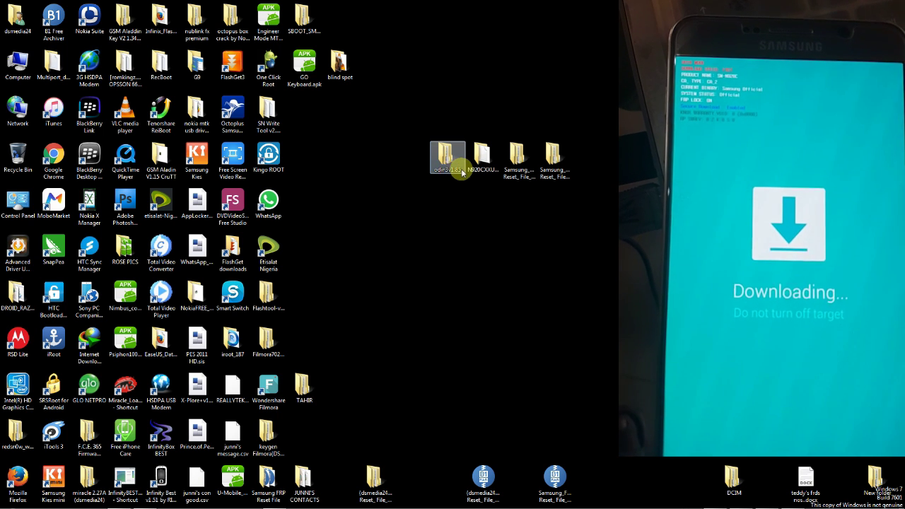
{"action": "left_click", "coordinate": [480, 168]}
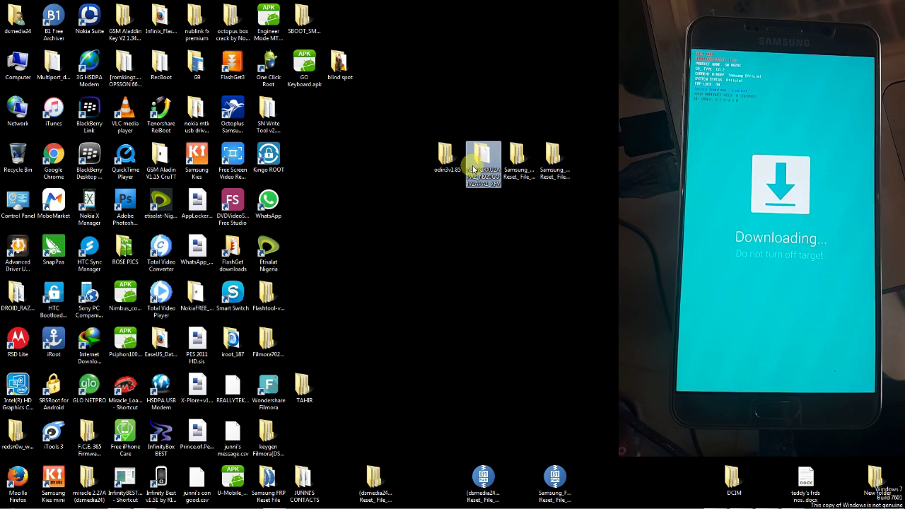
{"action": "double_click", "coordinate": [473, 170]}
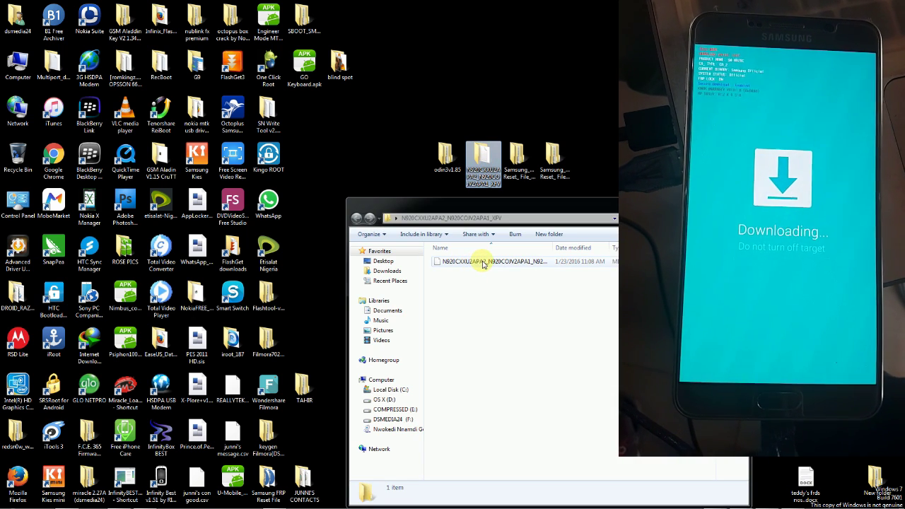
{"action": "left_click", "coordinate": [495, 265]}
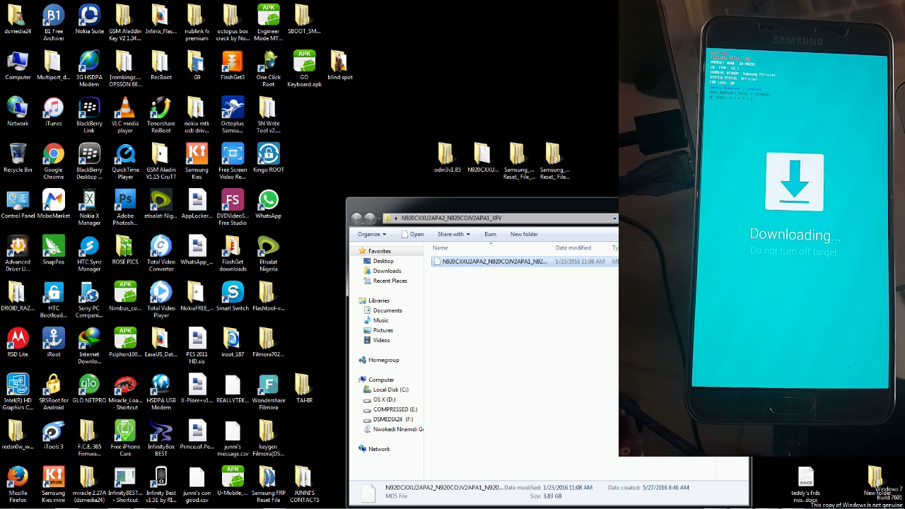
{"action": "left_click", "coordinate": [740, 205]}
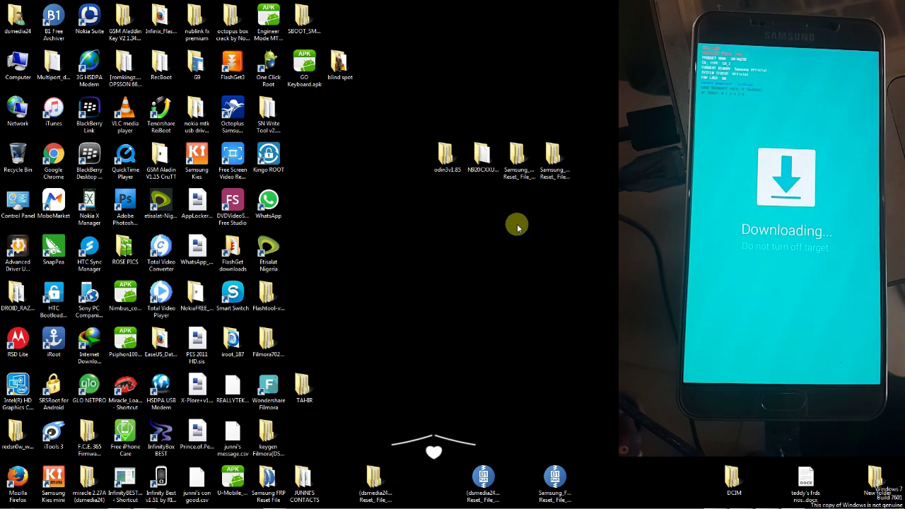
{"action": "left_click", "coordinate": [519, 171]}
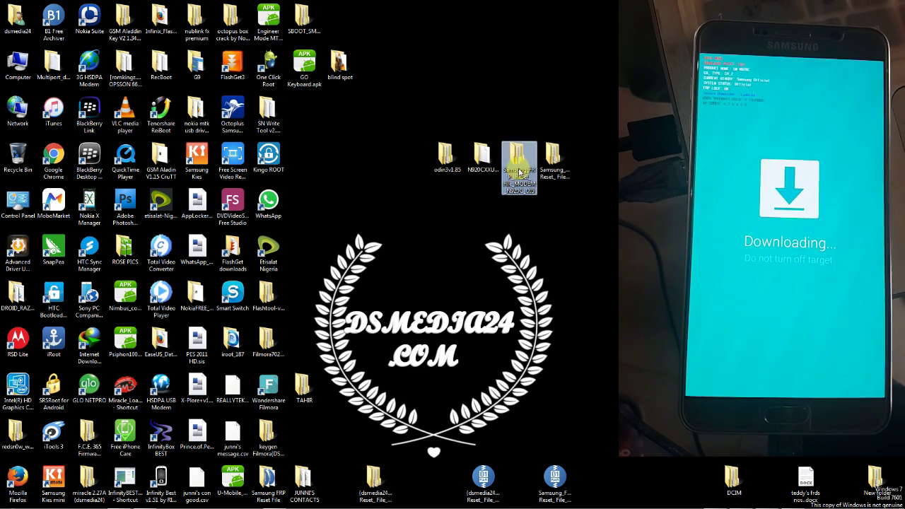
{"action": "mouse_move", "coordinate": [555, 163]}
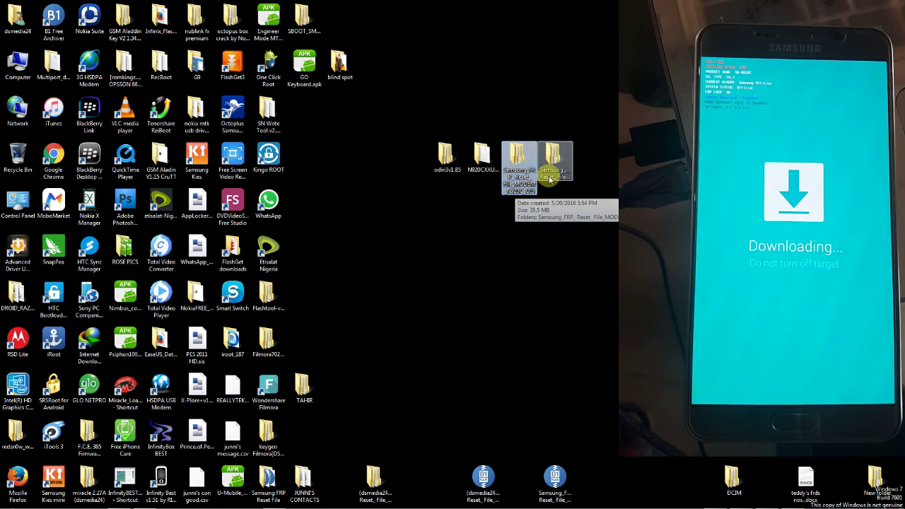
{"action": "left_click", "coordinate": [555, 175]}
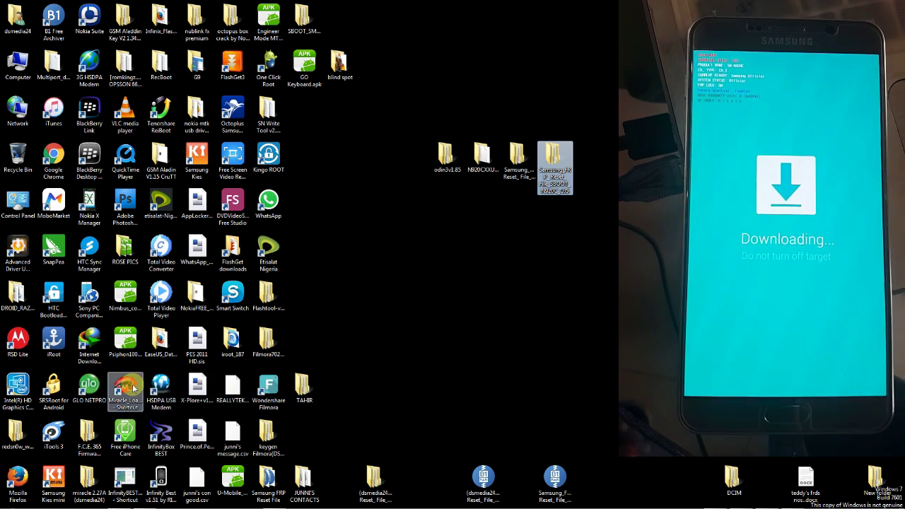
Step: Refresh the desktop and launch Odin3 v1.85.exe from odin3v1.85 > odin3v1.85
{"action": "right_click", "coordinate": [427, 252]}
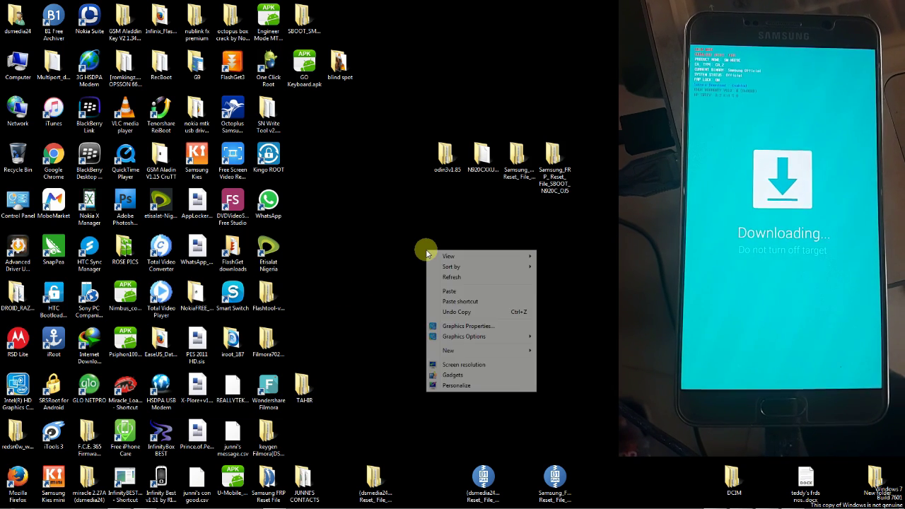
{"action": "left_click", "coordinate": [452, 278]}
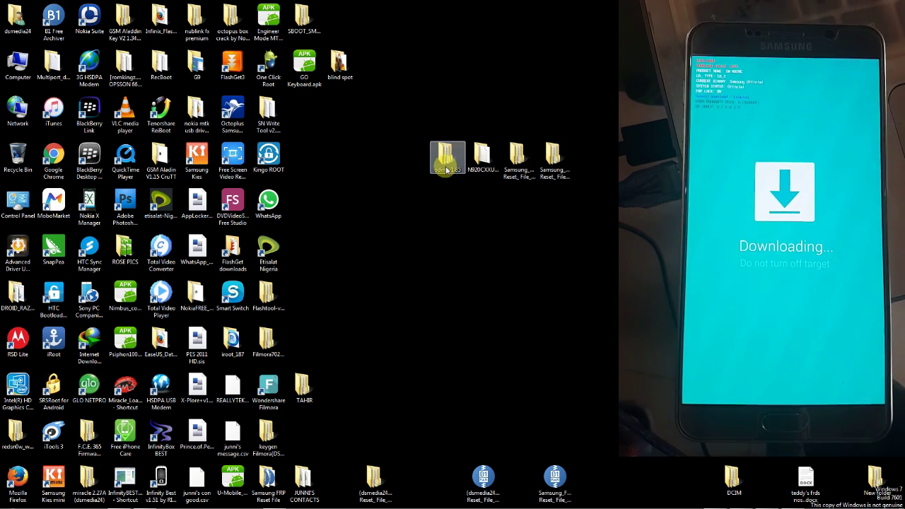
{"action": "double_click", "coordinate": [446, 167]}
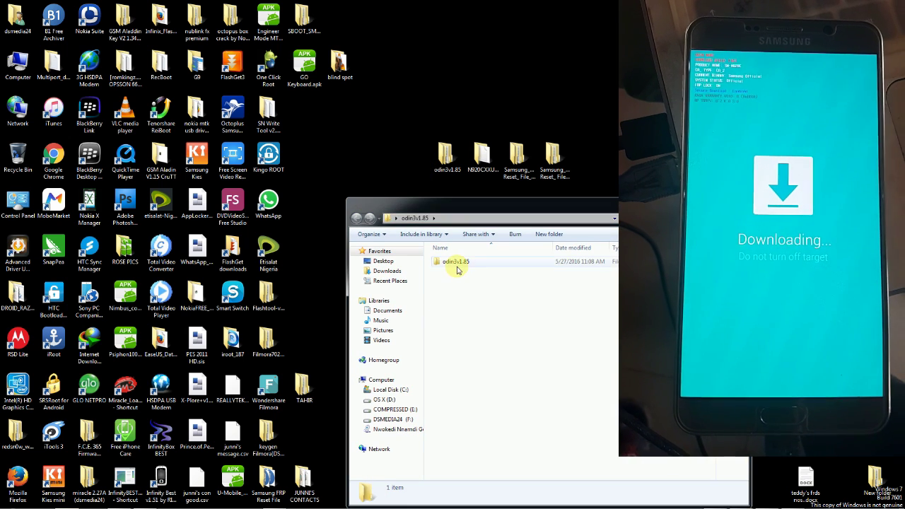
{"action": "double_click", "coordinate": [456, 263]}
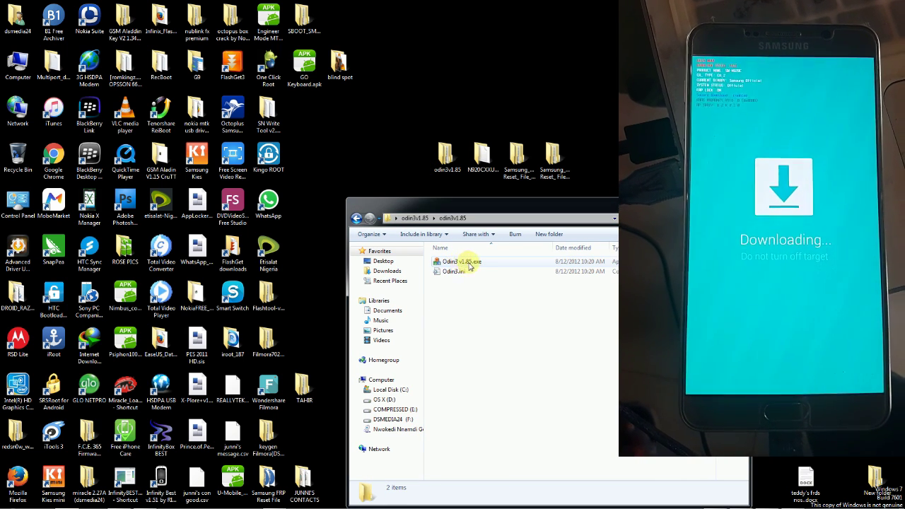
{"action": "left_click", "coordinate": [470, 263]}
{"action": "double_click", "coordinate": [470, 263]}
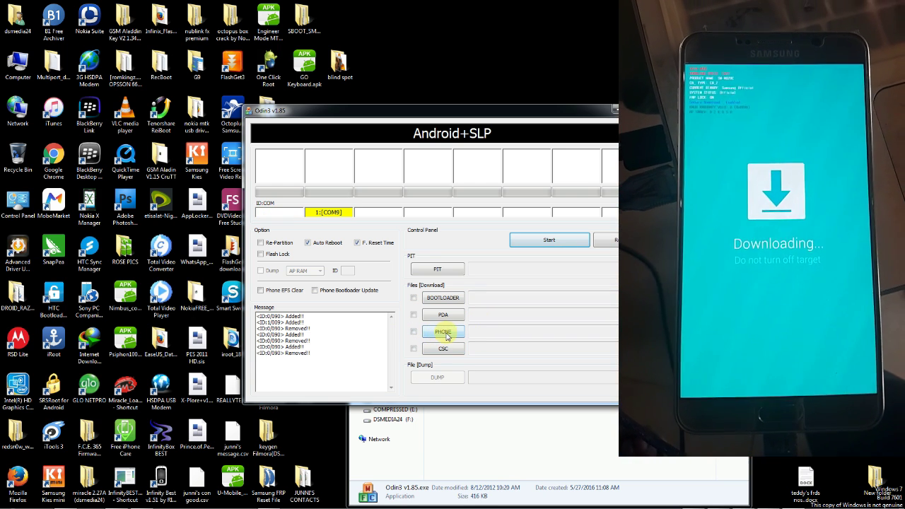
Step: Browse for a PHONE file and bring up the Desktop folder list in the file chooser
{"action": "left_click", "coordinate": [453, 337]}
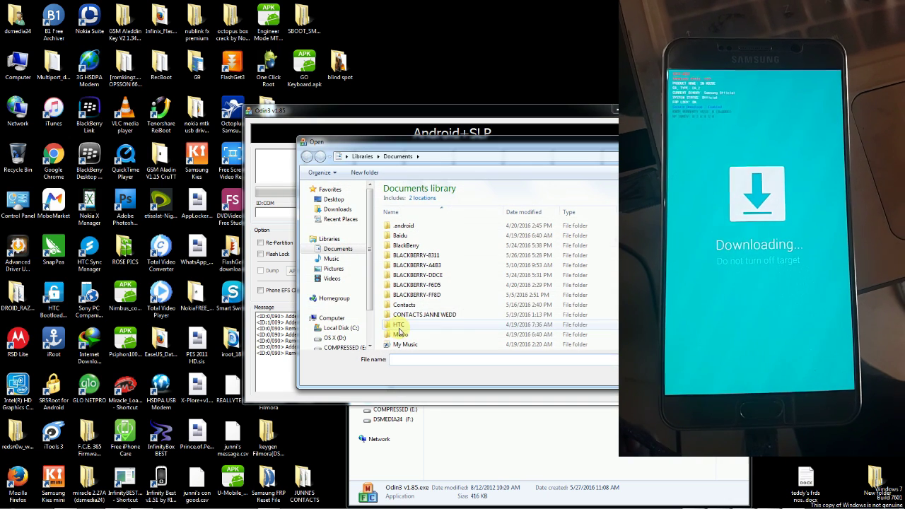
{"action": "left_click", "coordinate": [332, 319]}
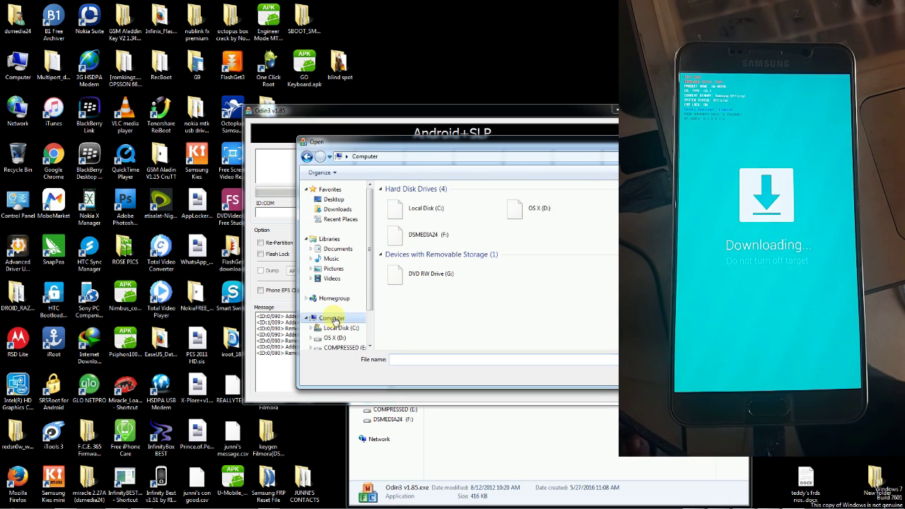
{"action": "left_click", "coordinate": [332, 201]}
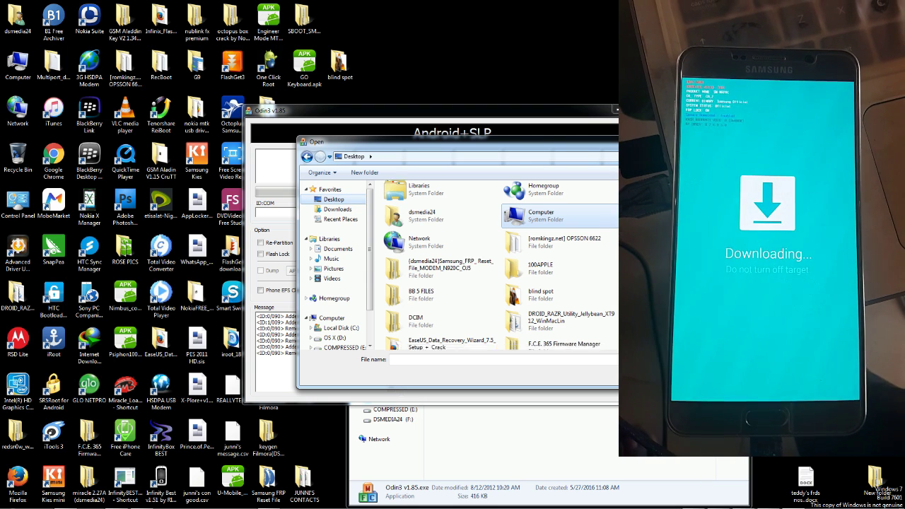
{"action": "scroll", "coordinate": [495, 266], "scroll_direction": "down", "scroll_amount": 5}
{"action": "scroll", "coordinate": [495, 266], "scroll_direction": "down", "scroll_amount": 5}
{"action": "scroll", "coordinate": [495, 265], "scroll_direction": "down", "scroll_amount": 5}
{"action": "scroll", "coordinate": [495, 265], "scroll_direction": "up", "scroll_amount": 1}
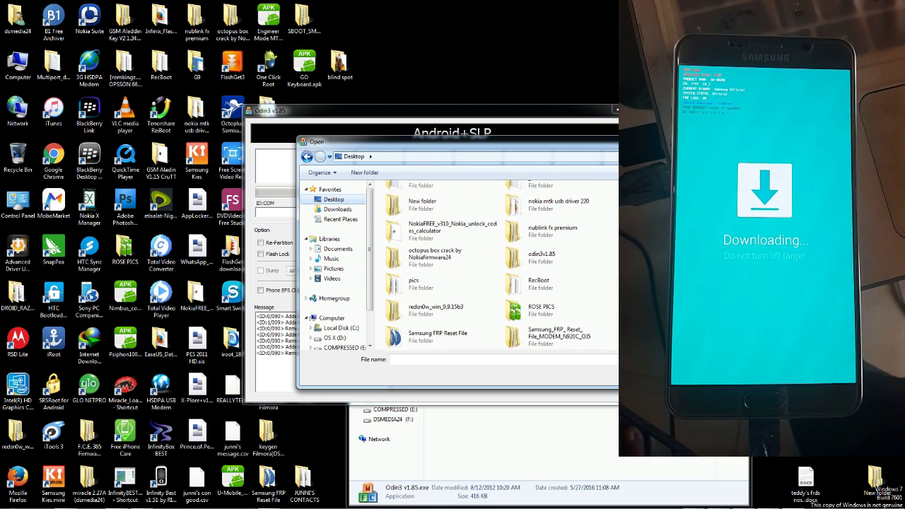
{"action": "scroll", "coordinate": [495, 266], "scroll_direction": "down", "scroll_amount": 1}
{"action": "scroll", "coordinate": [495, 265], "scroll_direction": "down", "scroll_amount": 1}
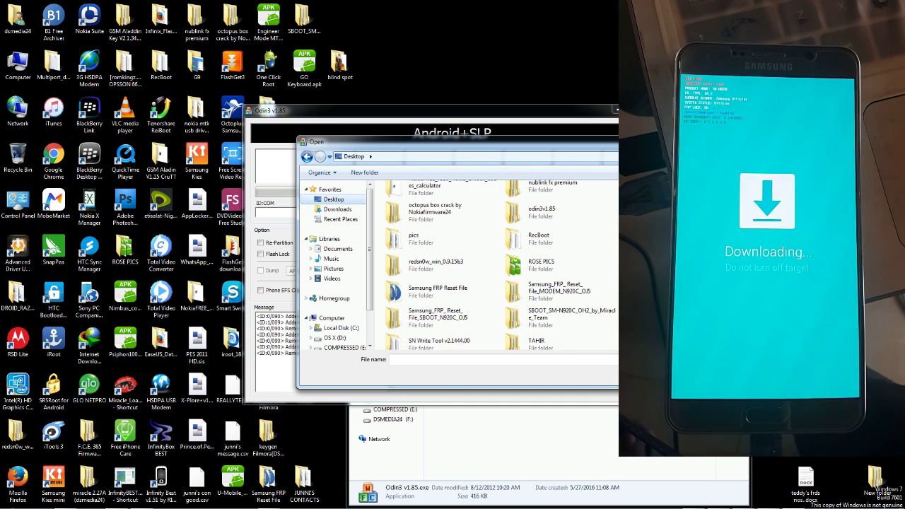
{"action": "scroll", "coordinate": [495, 265], "scroll_direction": "down", "scroll_amount": 1}
{"action": "scroll", "coordinate": [495, 265], "scroll_direction": "down", "scroll_amount": 1}
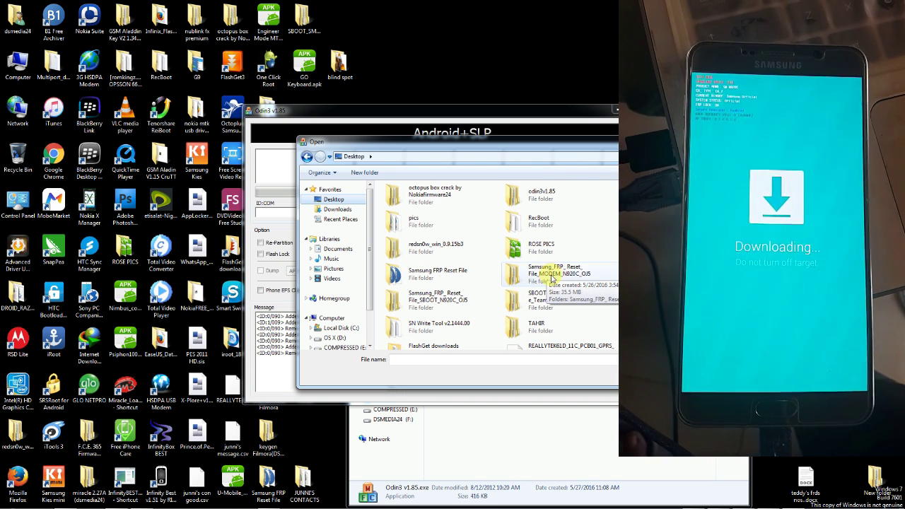
Step: Load modem.bin from the Samsung_FRP_Reset_File_MODEM_N920C_OJ5 subfolder and start flashing it
{"action": "double_click", "coordinate": [551, 278]}
{"action": "double_click", "coordinate": [429, 201]}
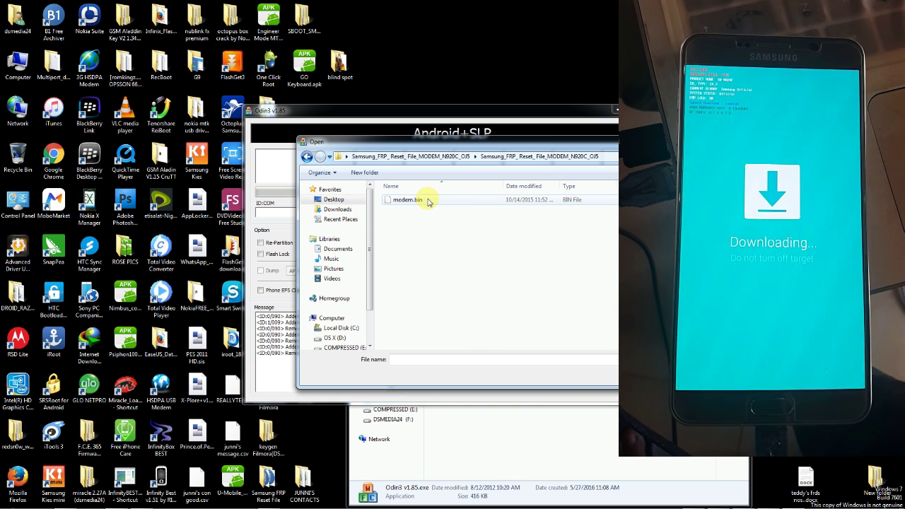
{"action": "double_click", "coordinate": [417, 200]}
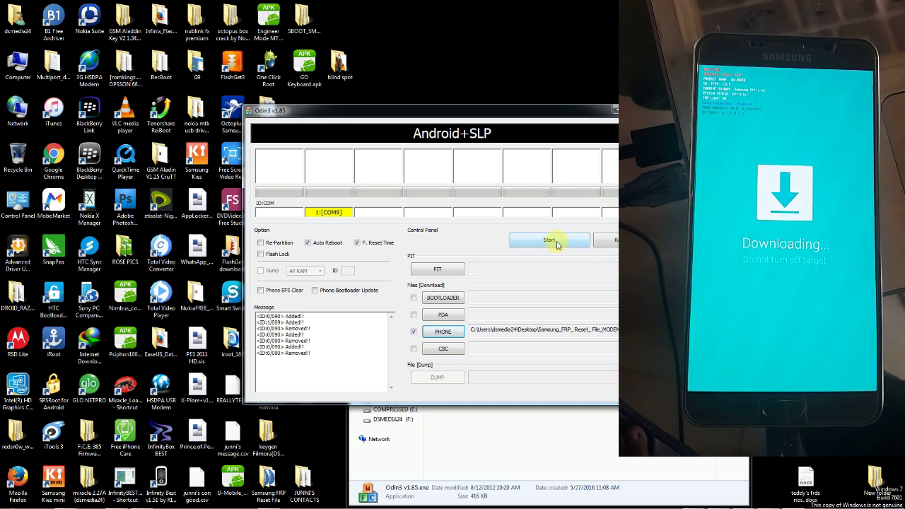
{"action": "left_click", "coordinate": [556, 242]}
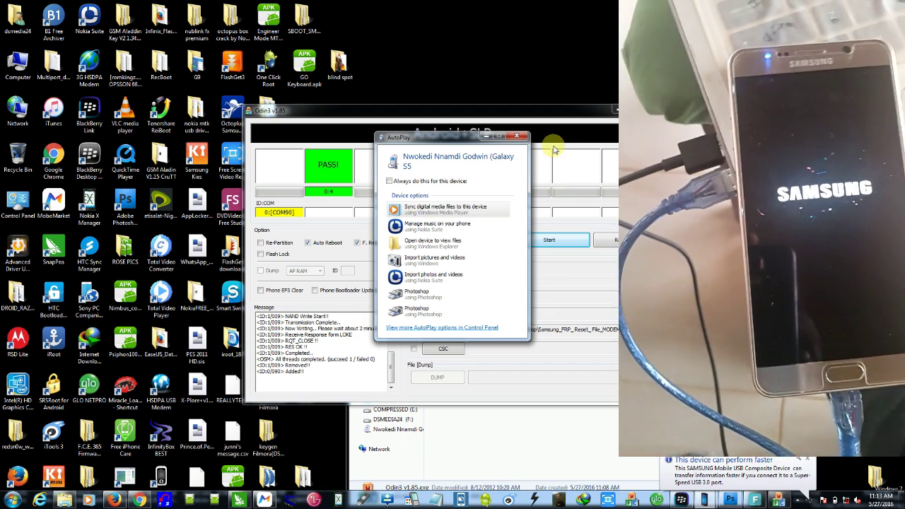
Step: Dismiss the Note 5's AutoPlay prompt after the modem flash passes
{"action": "left_click", "coordinate": [517, 135]}
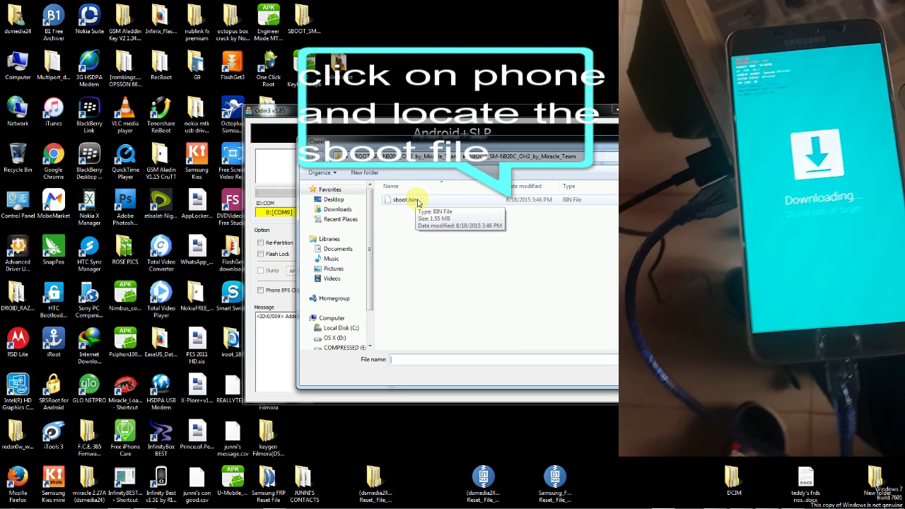
{"action": "mouse_move", "coordinate": [315, 194]}
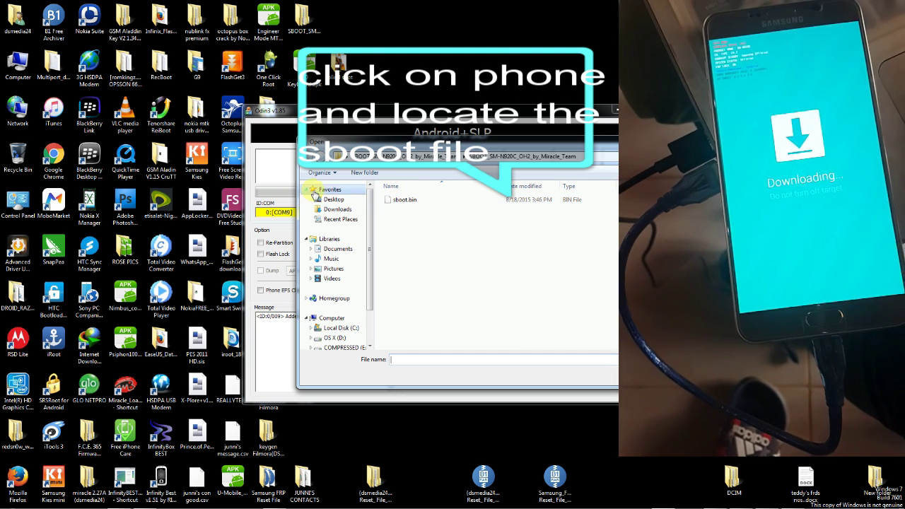
Step: Load sboot.bin from the Samsung_FRP_Reset_File_SBOOT_N920C_OJ5 subfolder and start flashing it, dismissing download manager prompts
{"action": "left_click", "coordinate": [329, 201]}
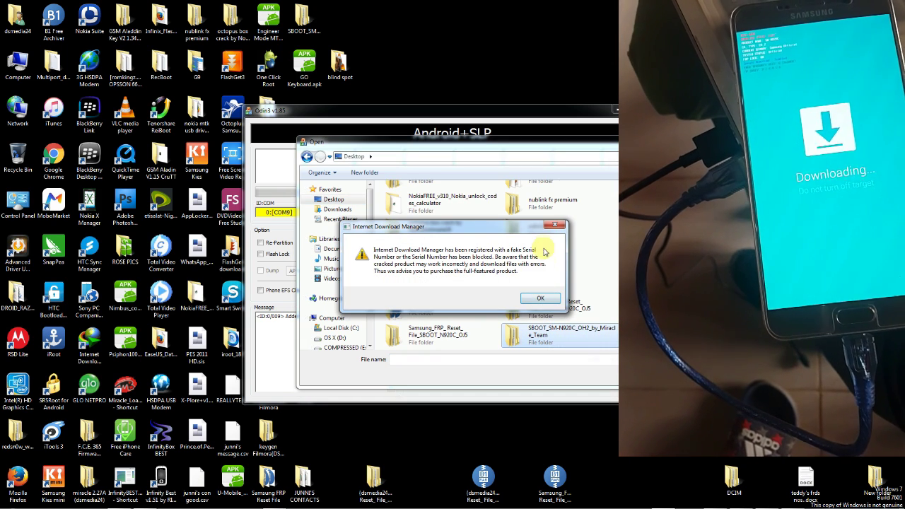
{"action": "double_click", "coordinate": [436, 335]}
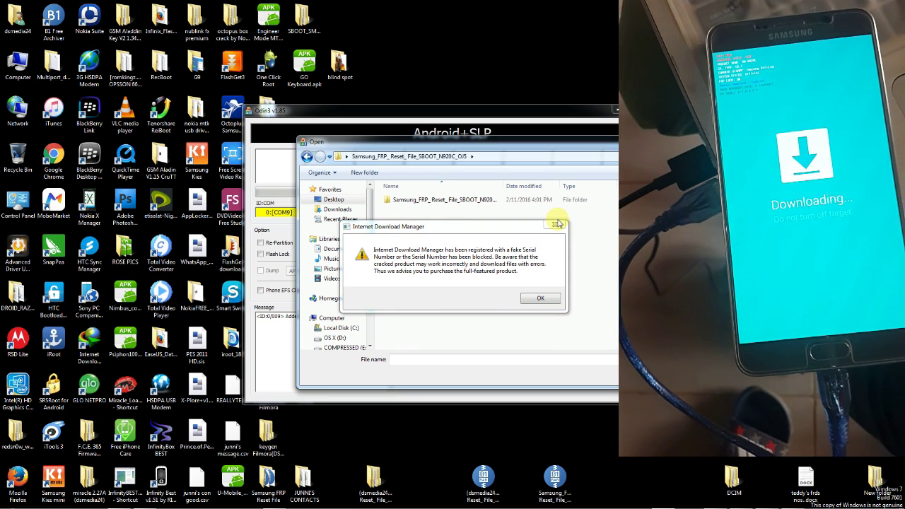
{"action": "left_click", "coordinate": [555, 226]}
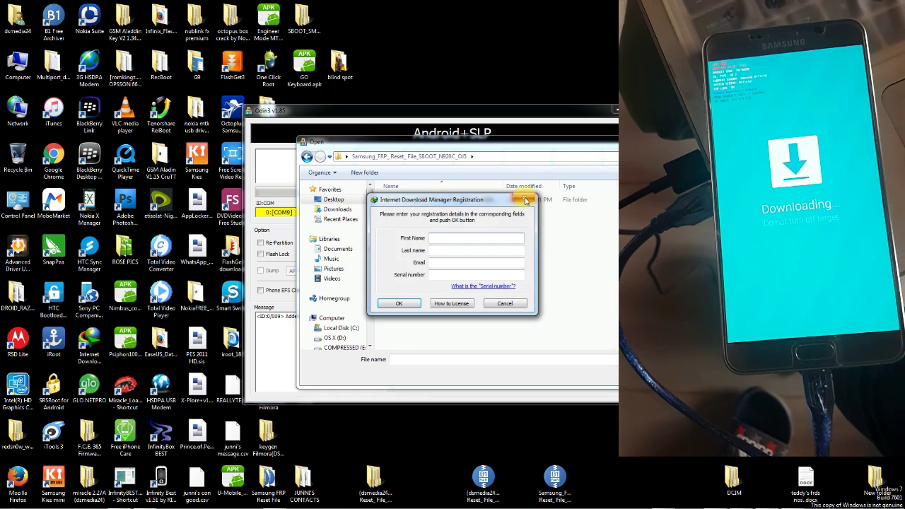
{"action": "left_click", "coordinate": [525, 199]}
{"action": "double_click", "coordinate": [456, 200]}
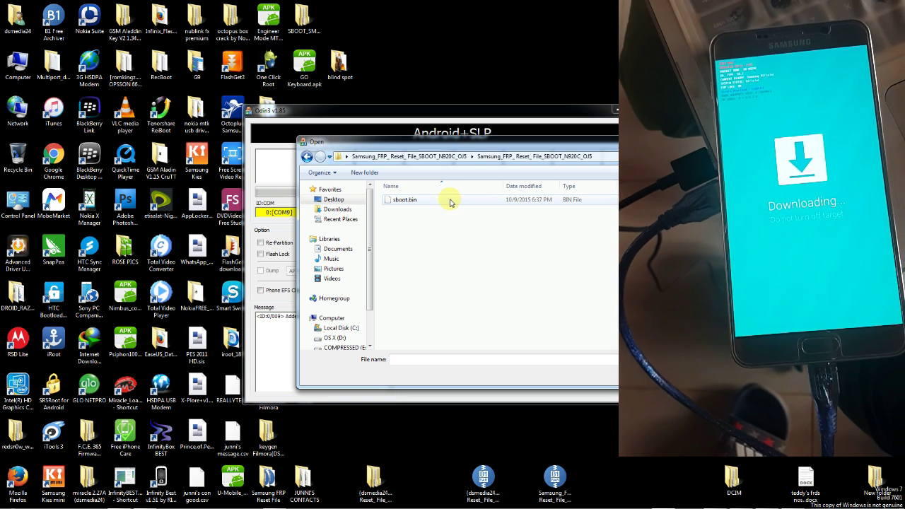
{"action": "double_click", "coordinate": [406, 200]}
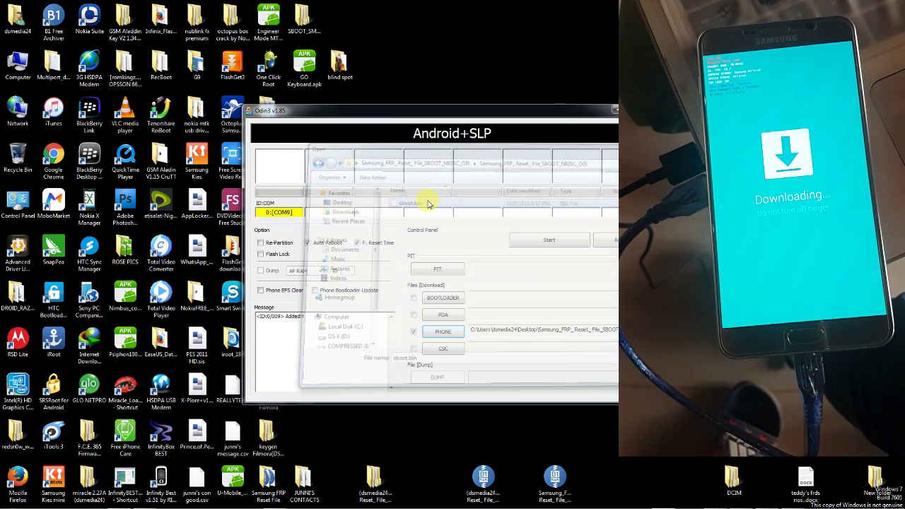
{"action": "left_click", "coordinate": [544, 242]}
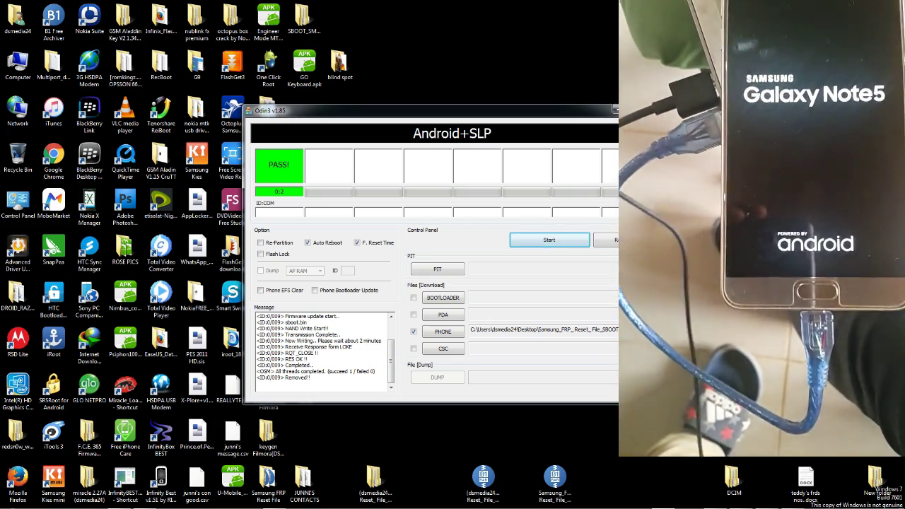
Step: Close Odin3 and the USB debugging prompt, refreshing the desktop twice
{"action": "left_click", "coordinate": [614, 110]}
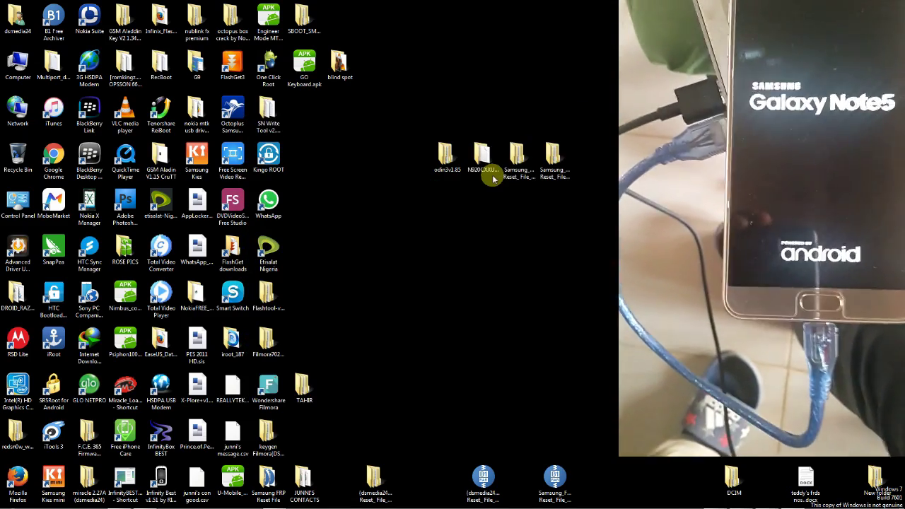
{"action": "right_click", "coordinate": [418, 210]}
{"action": "left_click", "coordinate": [440, 235]}
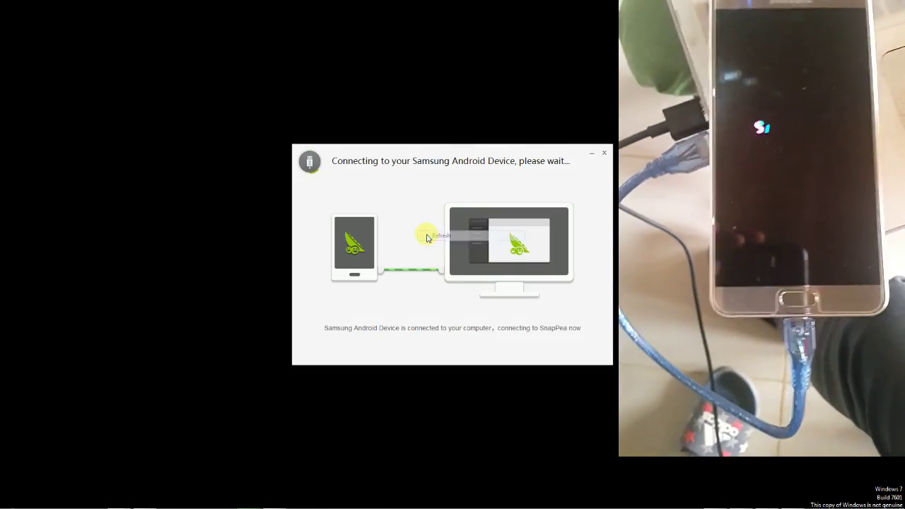
{"action": "left_click", "coordinate": [603, 152]}
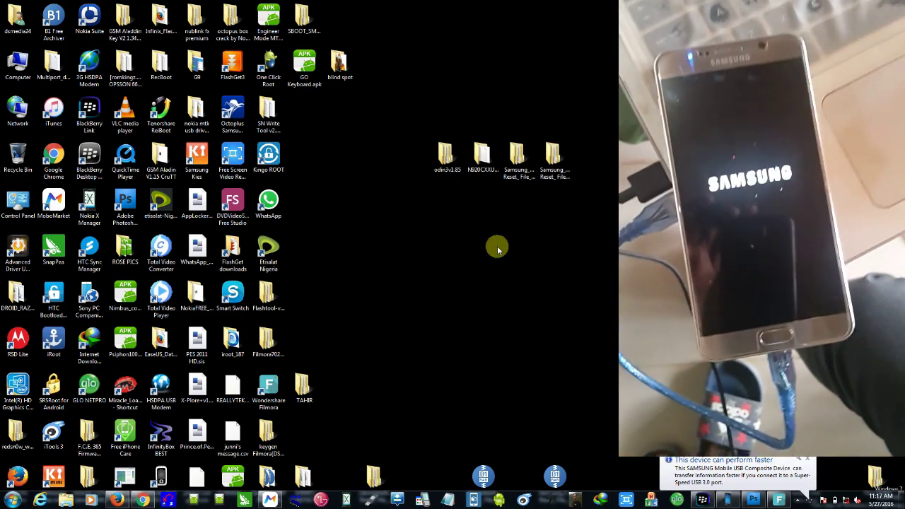
{"action": "right_click", "coordinate": [499, 248]}
{"action": "left_click", "coordinate": [523, 275]}
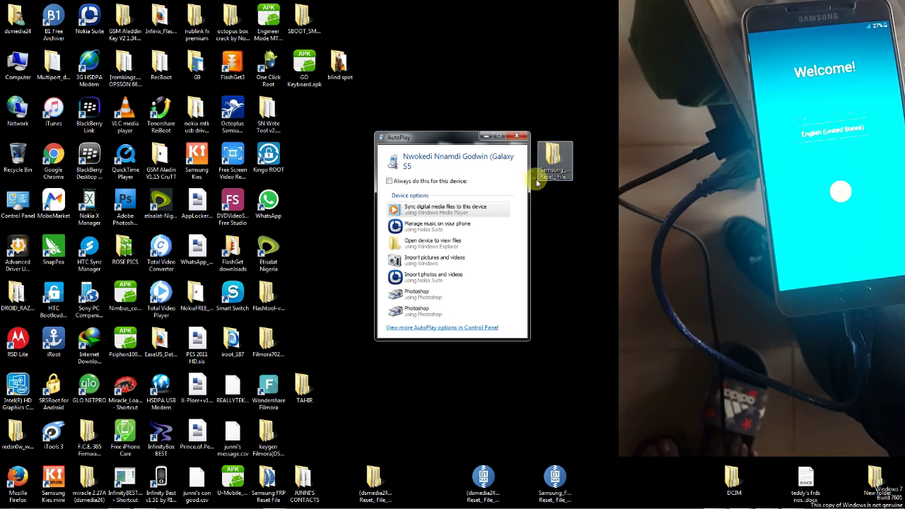
Step: Dismiss the phone's AutoPlay prompts and the connection wizard
{"action": "left_click", "coordinate": [522, 136]}
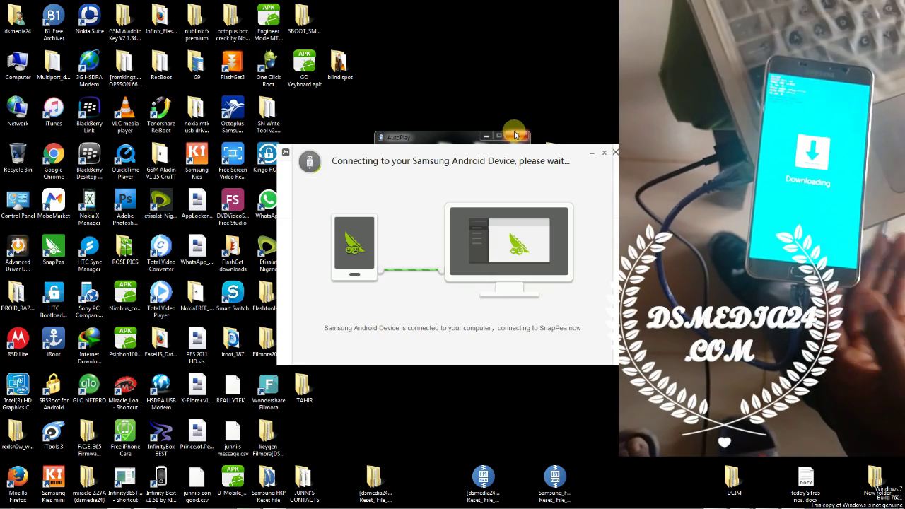
{"action": "left_click", "coordinate": [613, 152]}
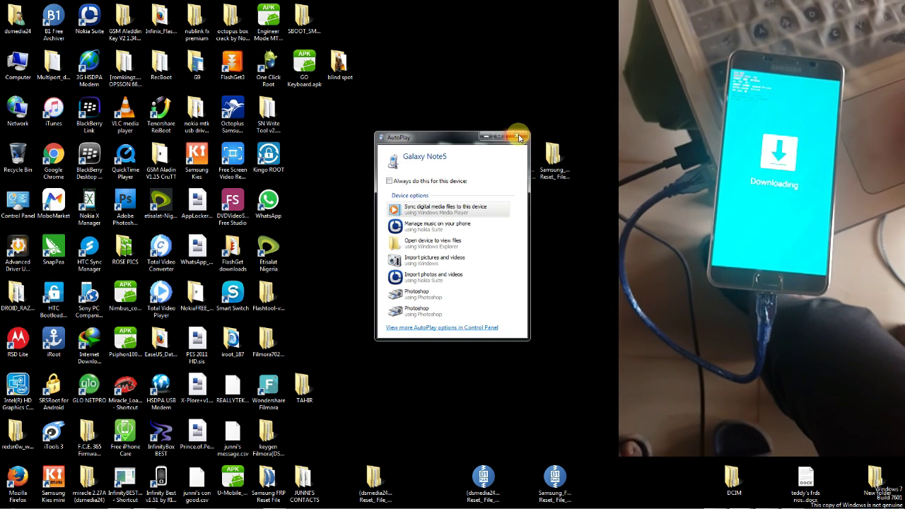
{"action": "left_click", "coordinate": [516, 136]}
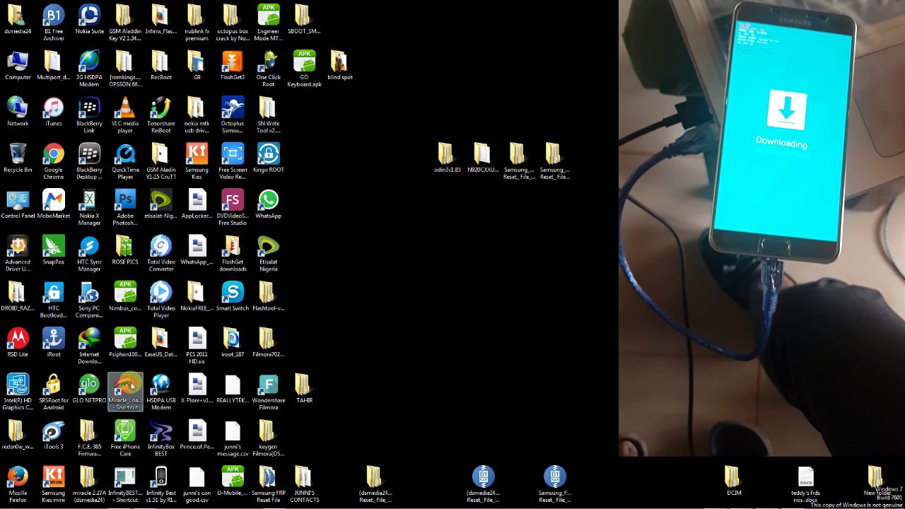
Step: Launch Miracle Box, scan the Samsung modem port, and run Reset Frp on the Note 5
{"action": "left_click", "coordinate": [130, 386]}
{"action": "double_click", "coordinate": [130, 387]}
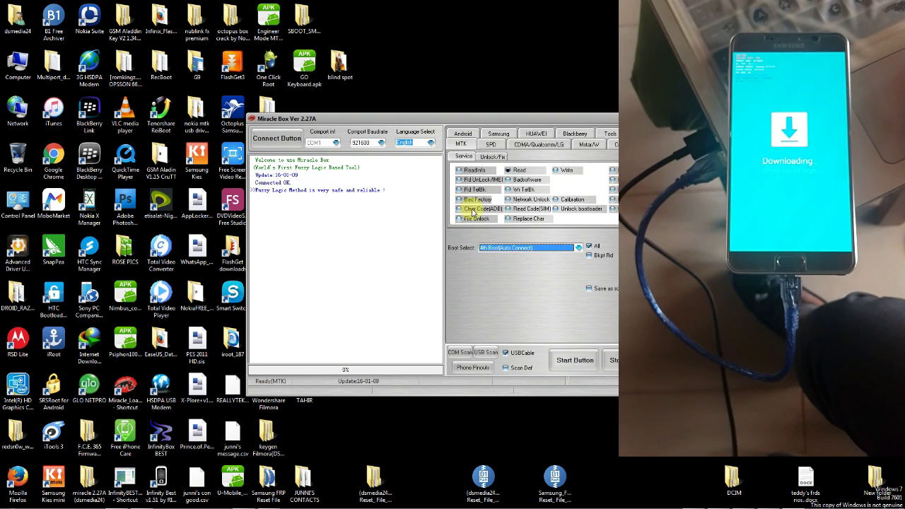
{"action": "left_click", "coordinate": [499, 135]}
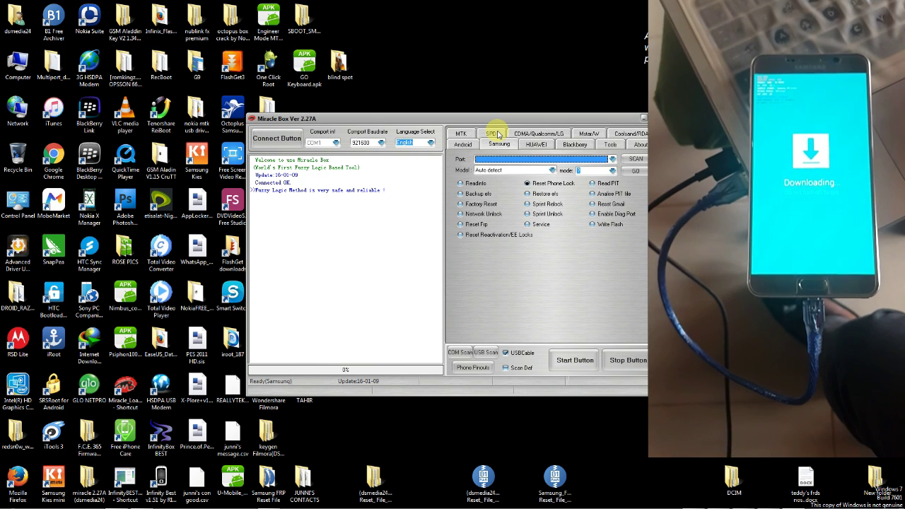
{"action": "left_click", "coordinate": [635, 160]}
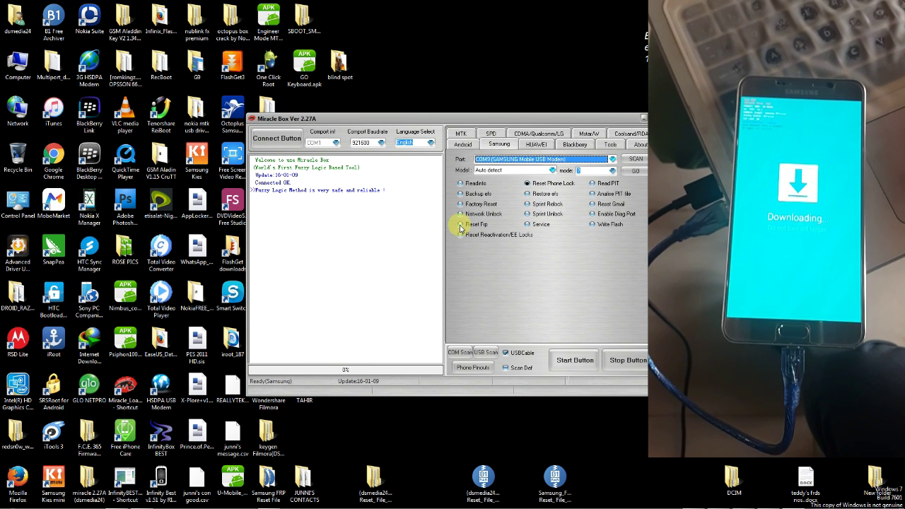
{"action": "left_click", "coordinate": [461, 226]}
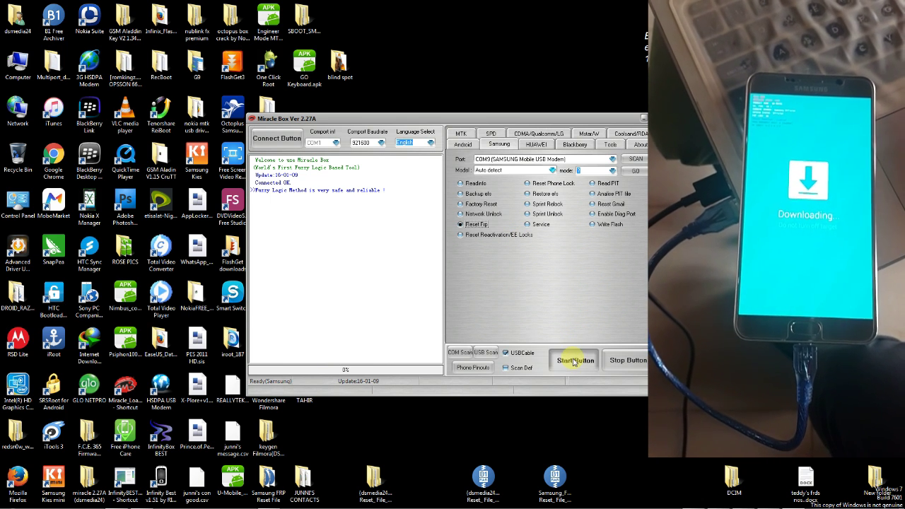
{"action": "left_click", "coordinate": [574, 361]}
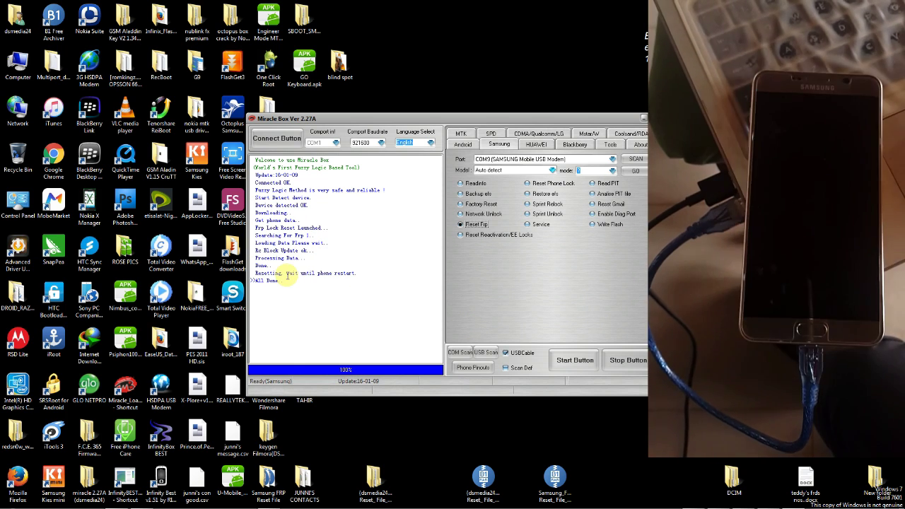